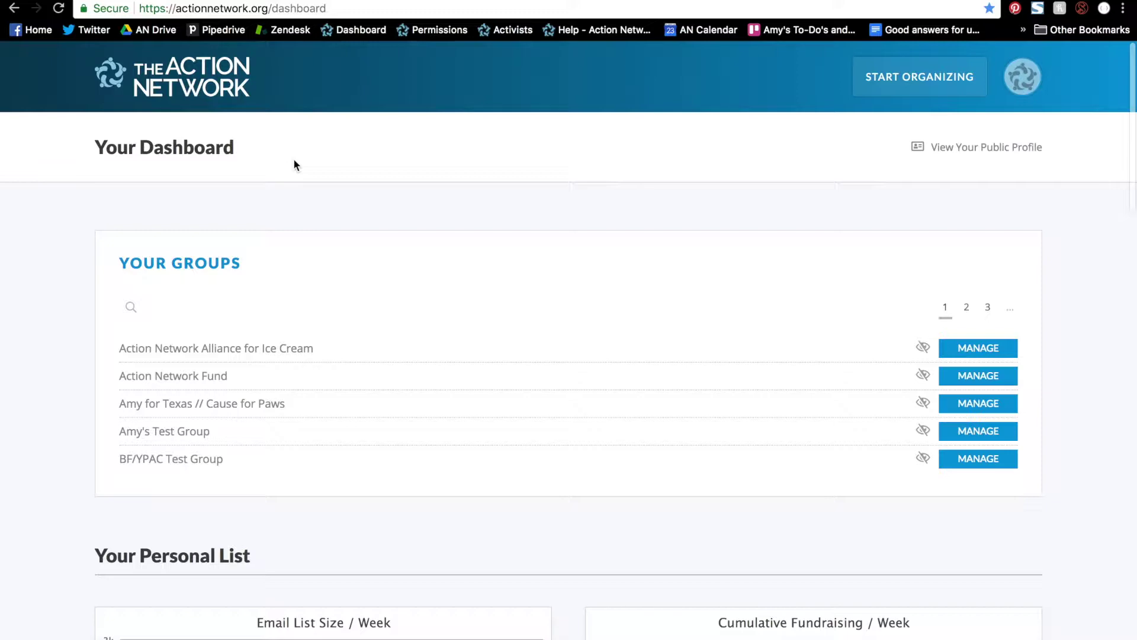
From the Uploads page, start a new activist upload into Amy's Test Group.
{"action": "left_click", "coordinate": [919, 76]}
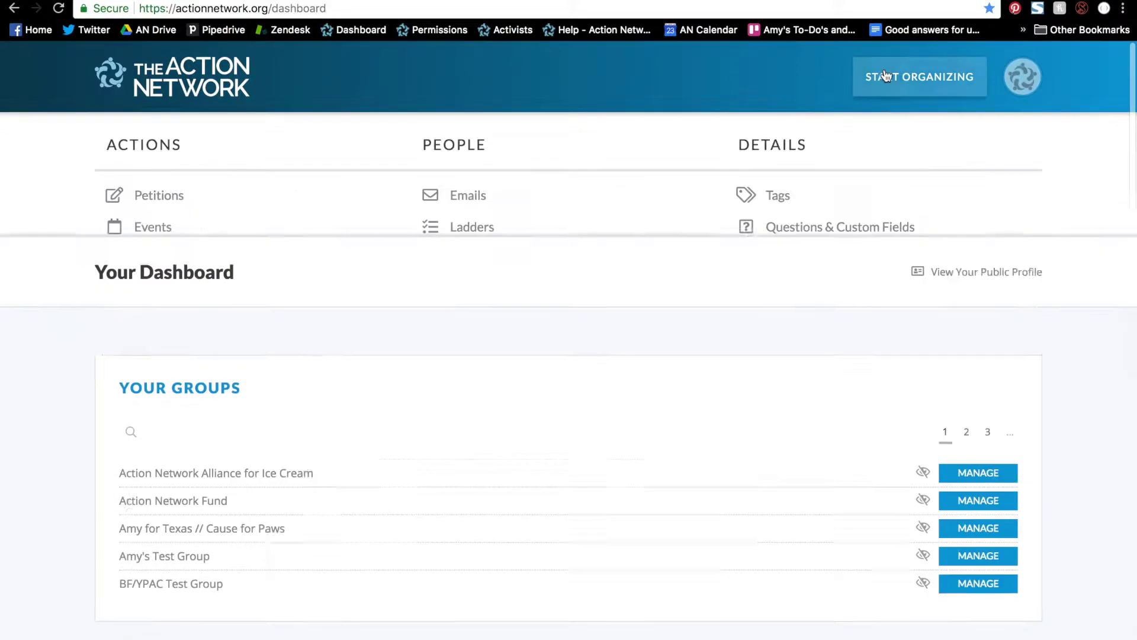
{"action": "left_click", "coordinate": [471, 359]}
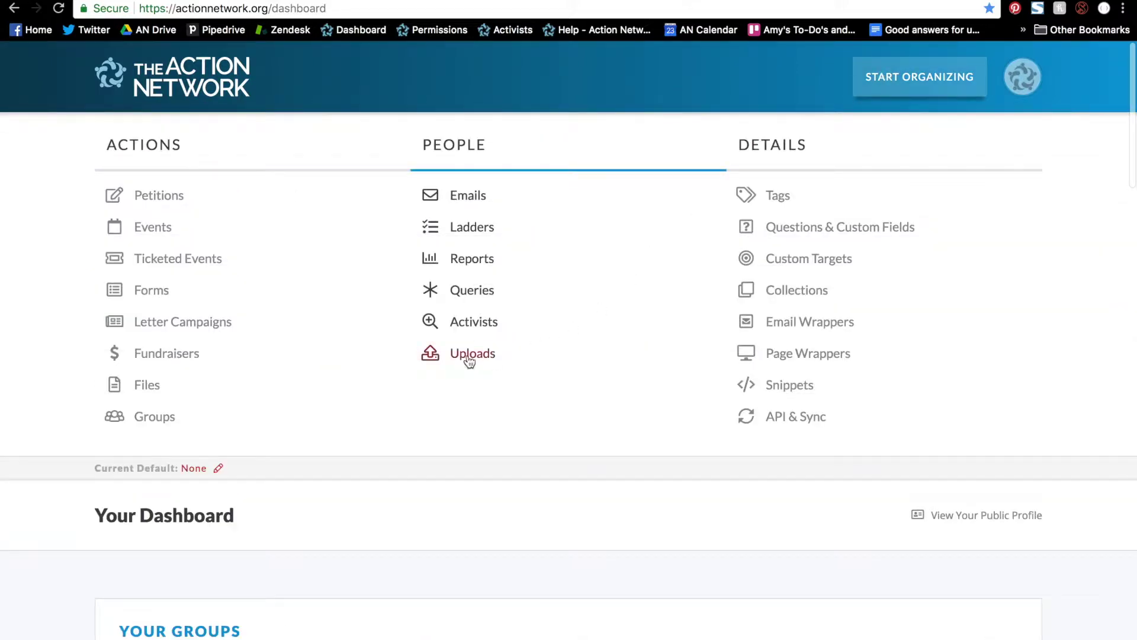
{"action": "left_click", "coordinate": [462, 323]}
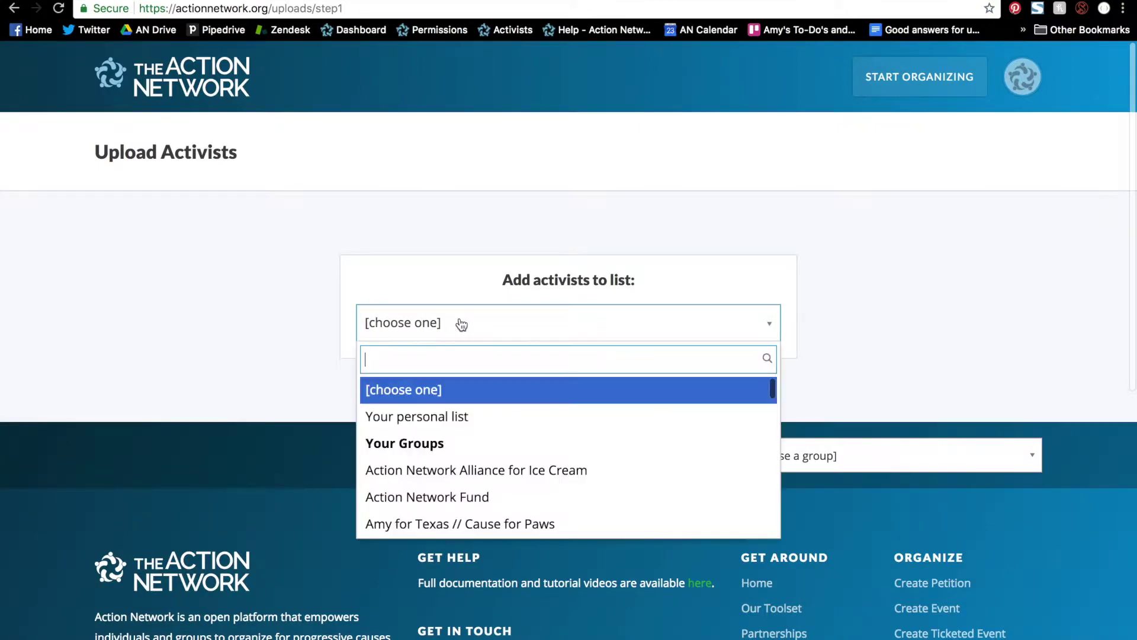
{"action": "scroll", "coordinate": [450, 438], "scroll_direction": "down", "scroll_amount": 2}
{"action": "left_click", "coordinate": [461, 484]}
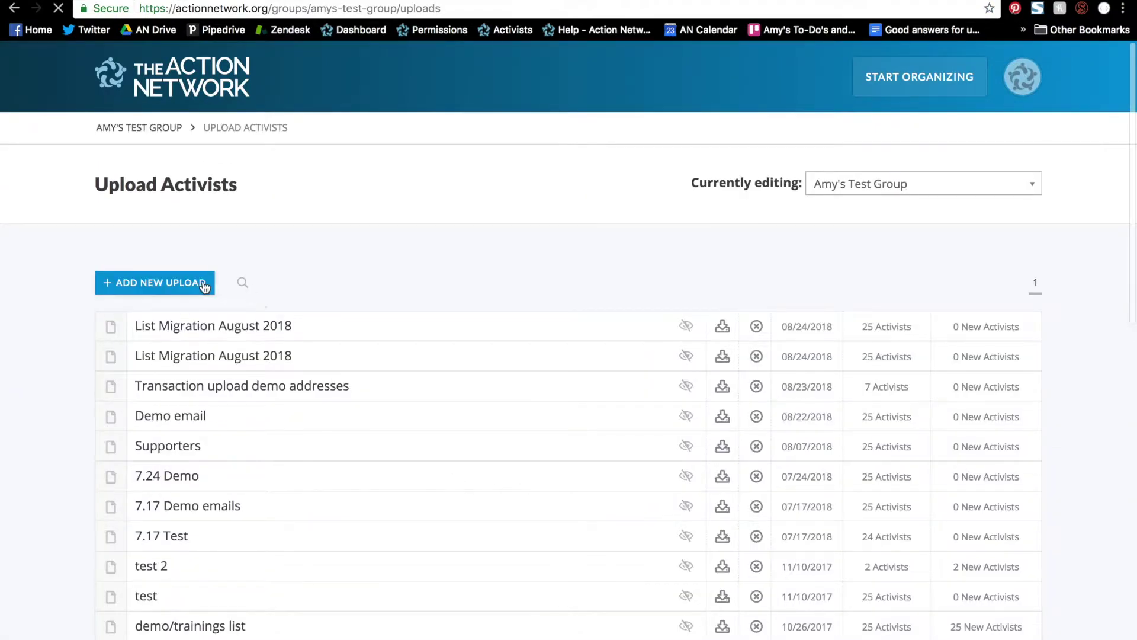
{"action": "left_click", "coordinate": [205, 285]}
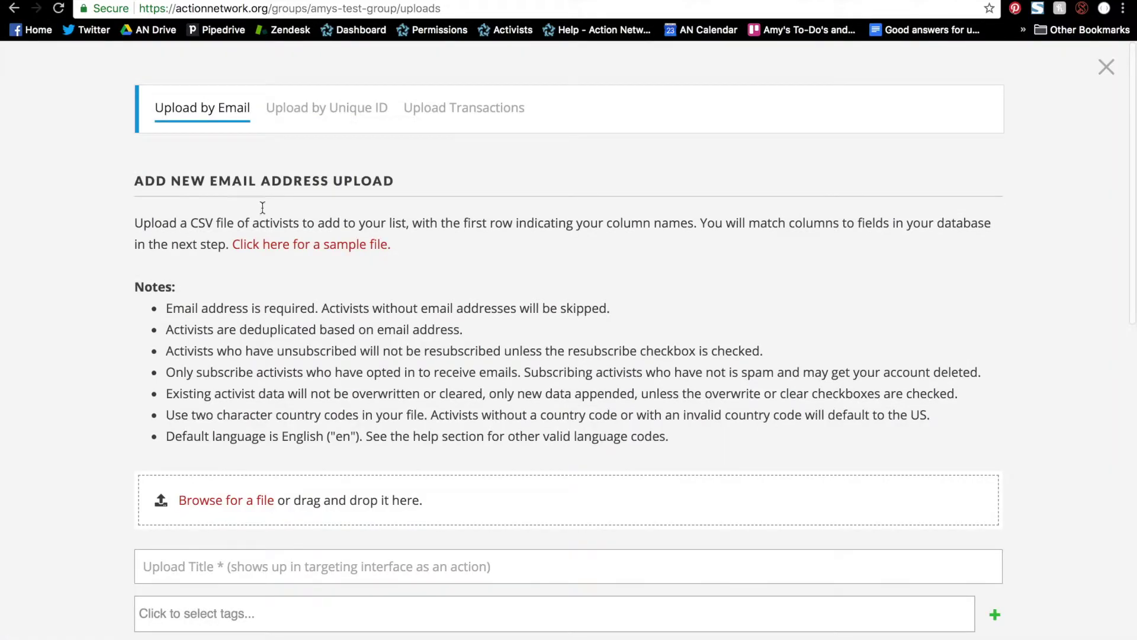
Switch to the Upload Transactions form and bring up the sample transactions CSV in Excel.
{"action": "left_click", "coordinate": [482, 118]}
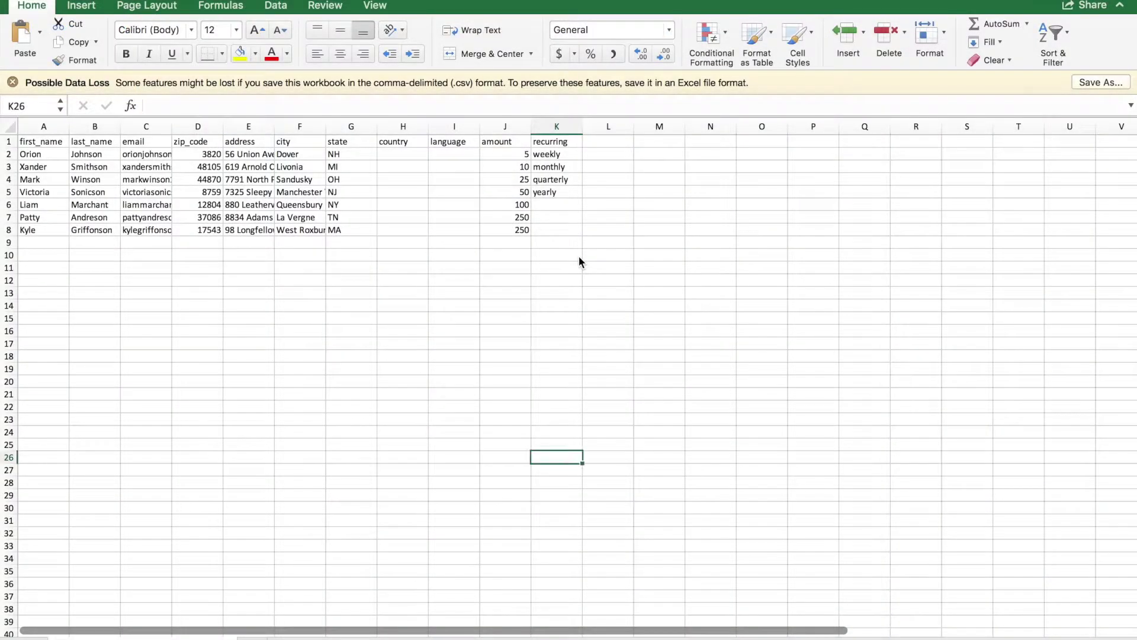
{"action": "key", "text": "ctrl+Home"}
{"action": "key", "text": "Right"}
Review the CSV headers, the amount 10 in J3, and the weekly, quarterly and yearly recurring values.
{"action": "key", "text": "Right"}
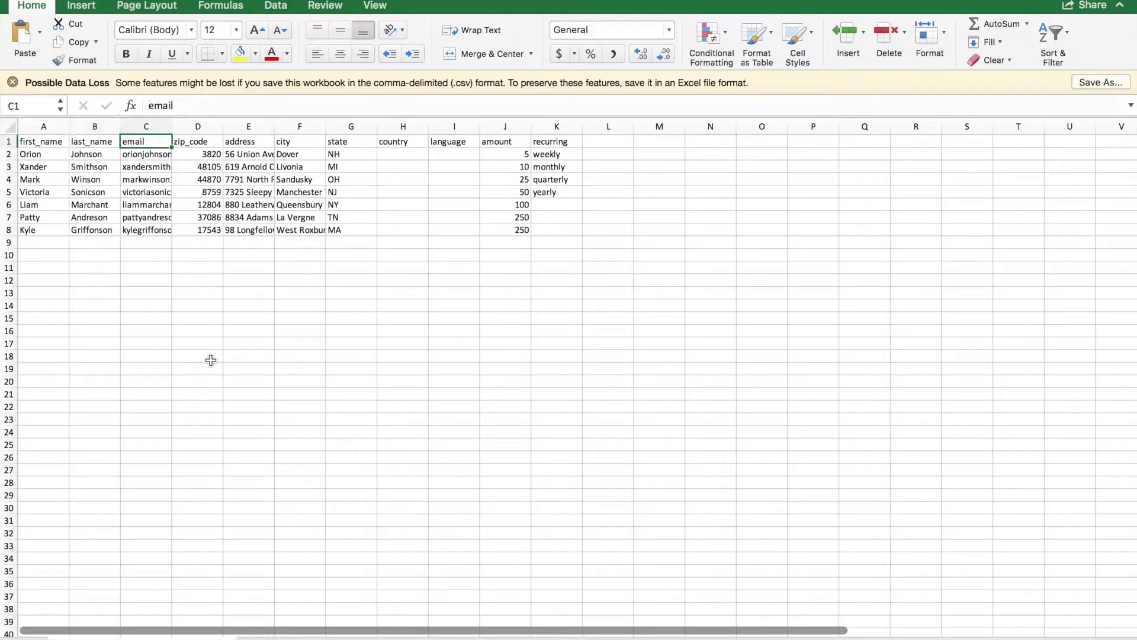
{"action": "key", "text": "Right"}
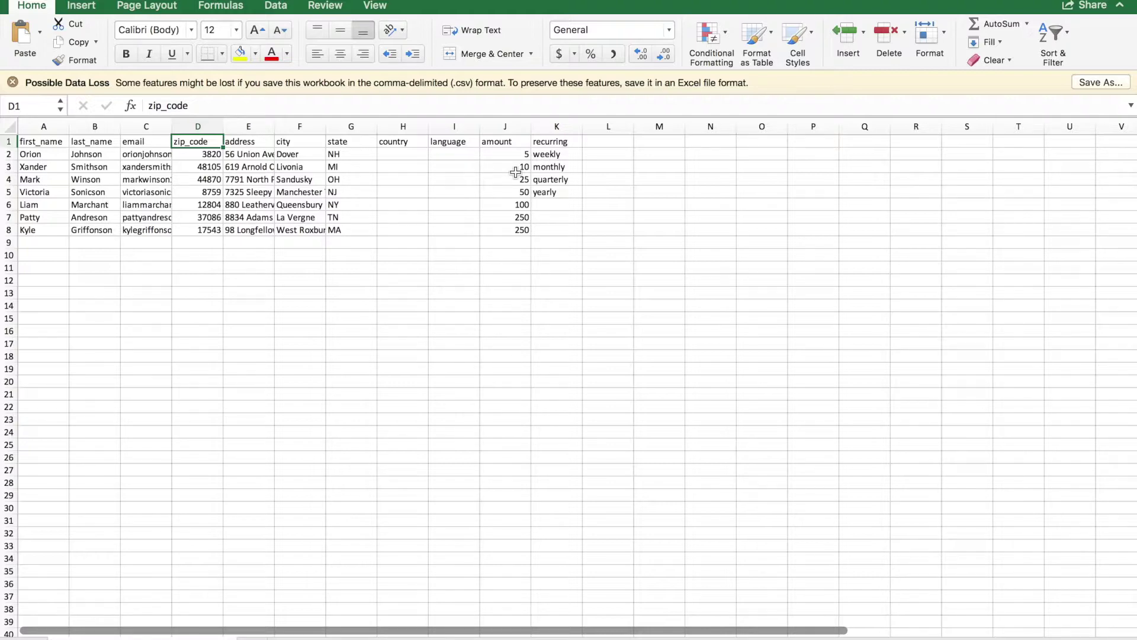
{"action": "left_click", "coordinate": [515, 170]}
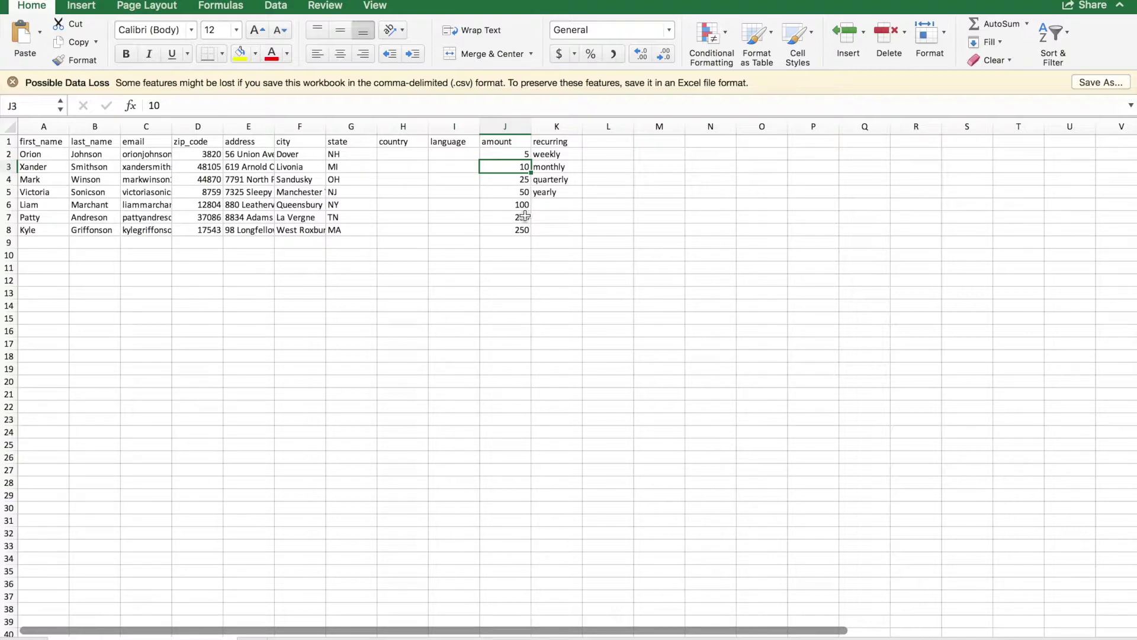
{"action": "left_click", "coordinate": [569, 155]}
{"action": "key", "text": "Down"}
{"action": "key", "text": "Down"}
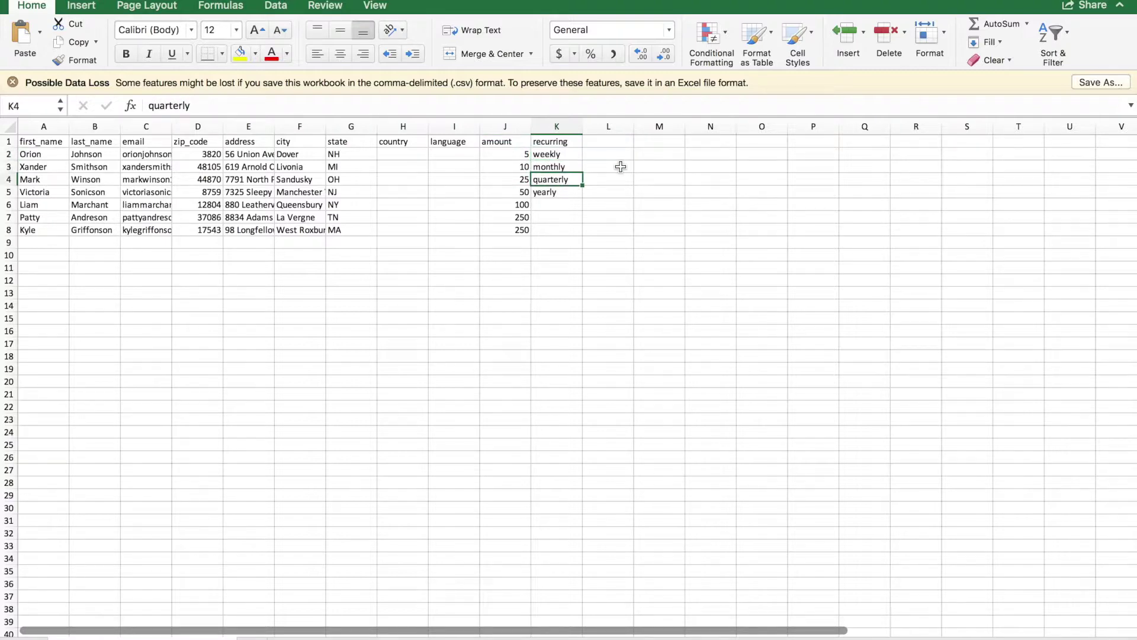
{"action": "key", "text": "Down"}
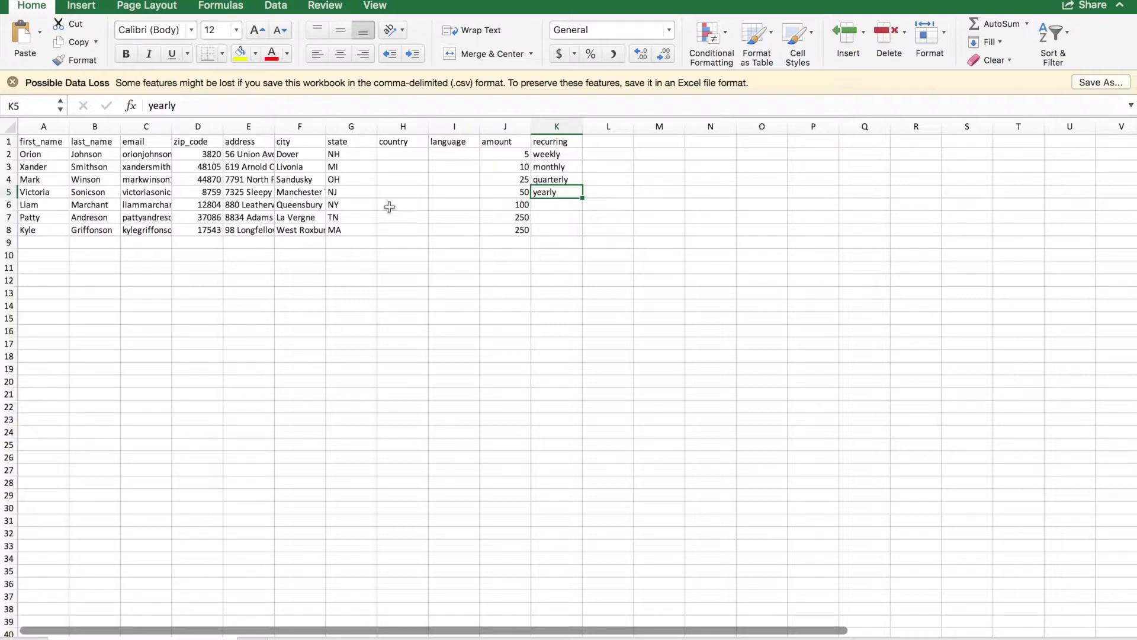
{"action": "left_click", "coordinate": [90, 6]}
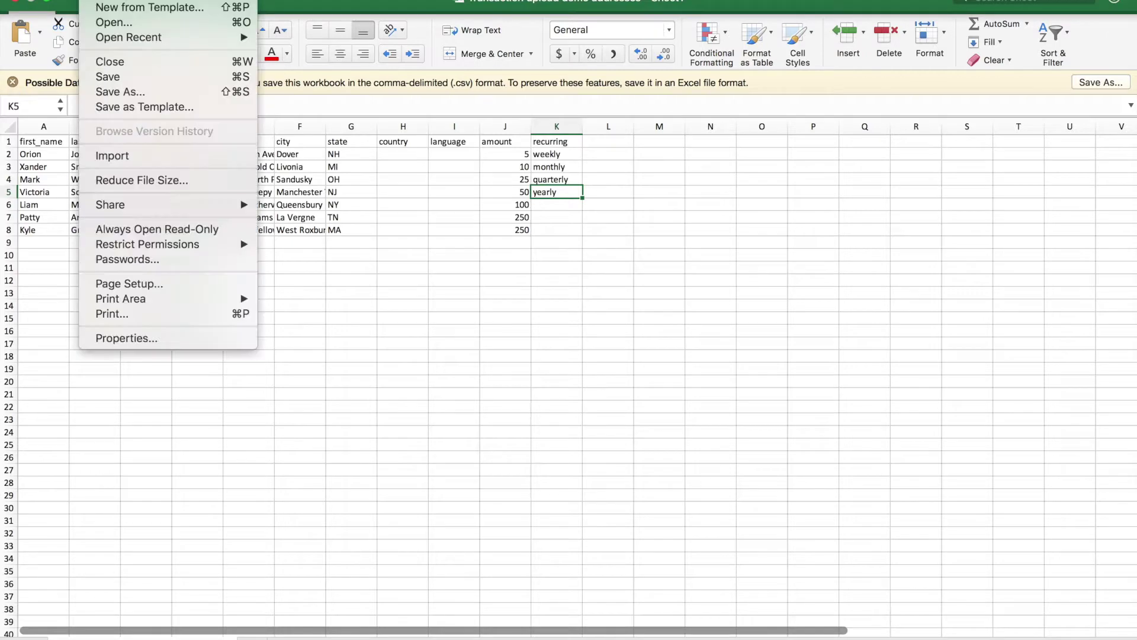
Check in Save As that the workbook's file format is CSV, then cancel without saving.
{"action": "left_click", "coordinate": [114, 94]}
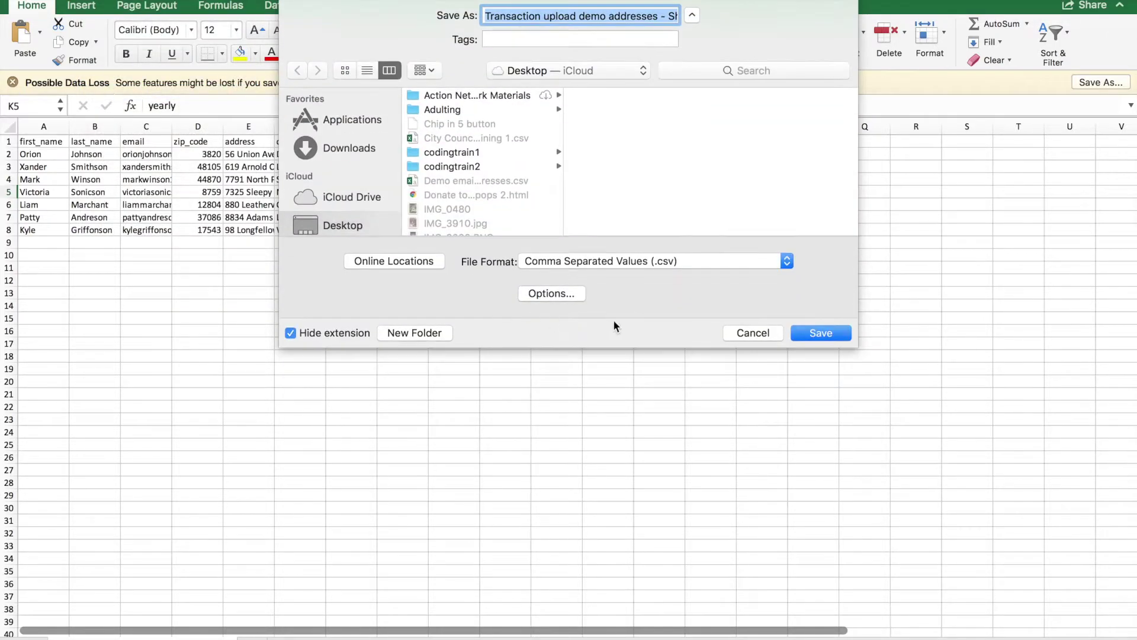
{"action": "left_click", "coordinate": [745, 337]}
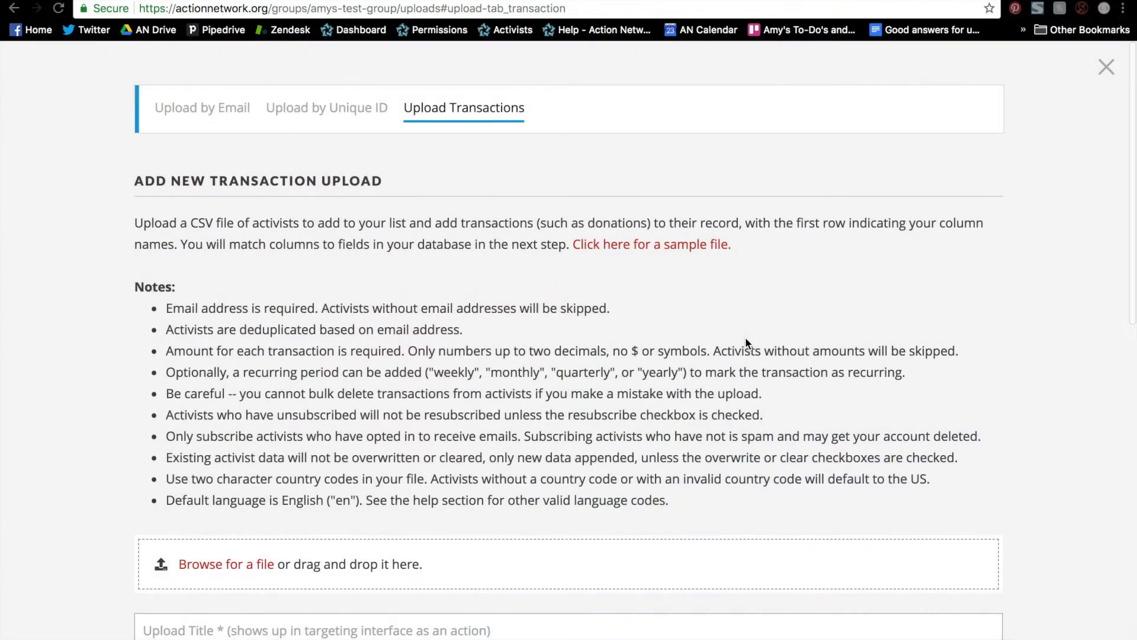
Attach the transaction upload demo CSV from the Desktop to the upload form.
{"action": "scroll", "coordinate": [745, 339], "scroll_direction": "down", "scroll_amount": 3}
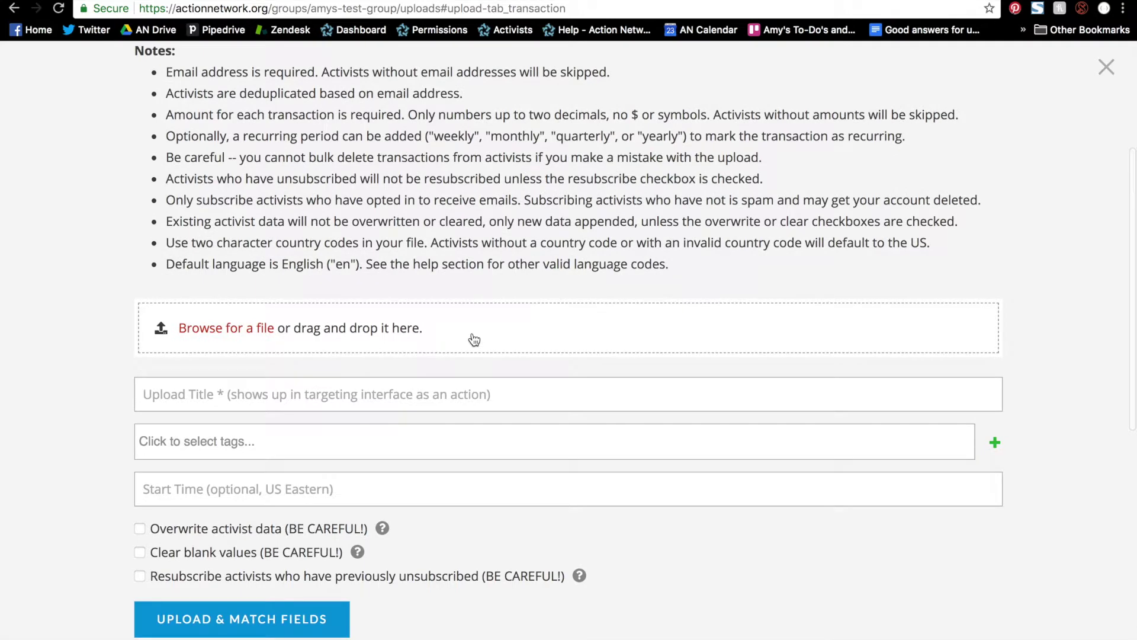
{"action": "left_click", "coordinate": [470, 337]}
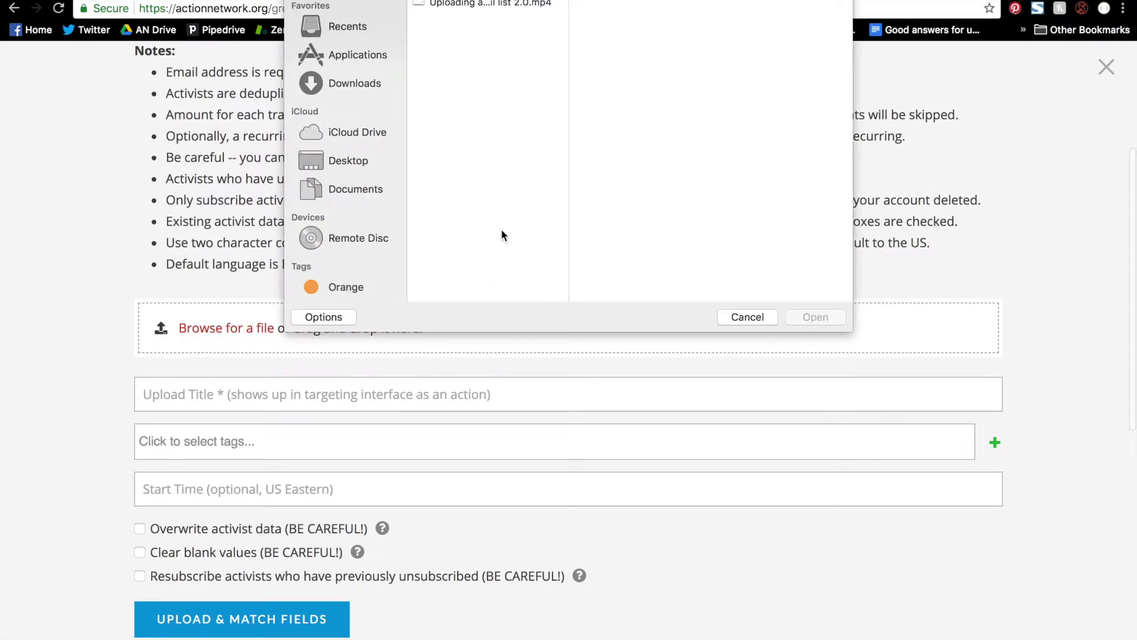
{"action": "left_click", "coordinate": [354, 162]}
{"action": "scroll", "coordinate": [493, 185], "scroll_direction": "down", "scroll_amount": 5}
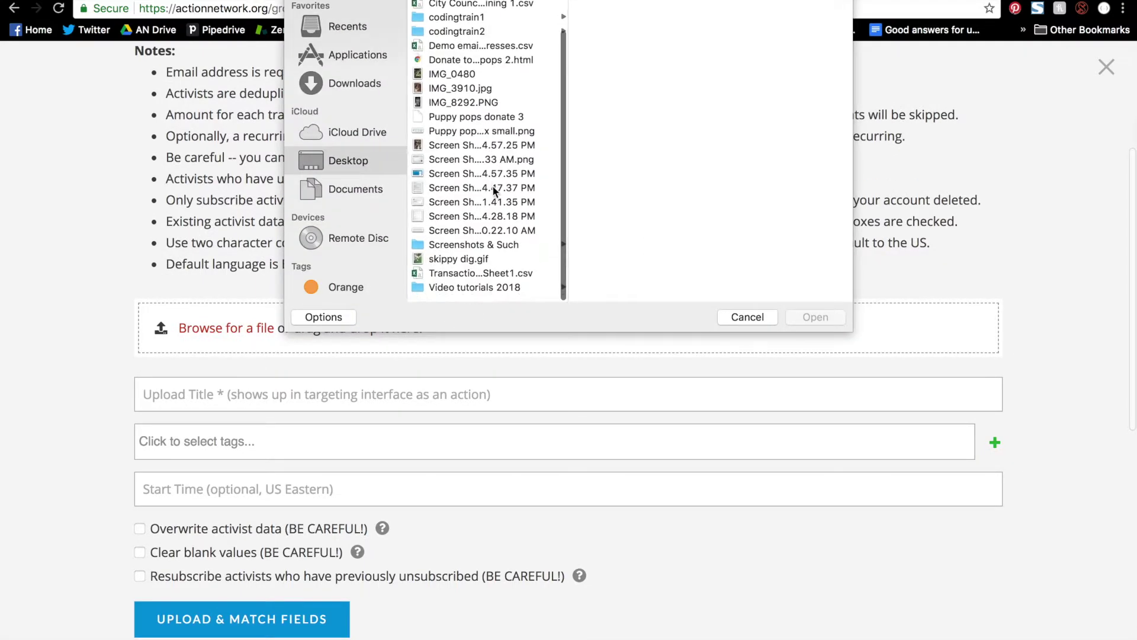
{"action": "left_click", "coordinate": [504, 280]}
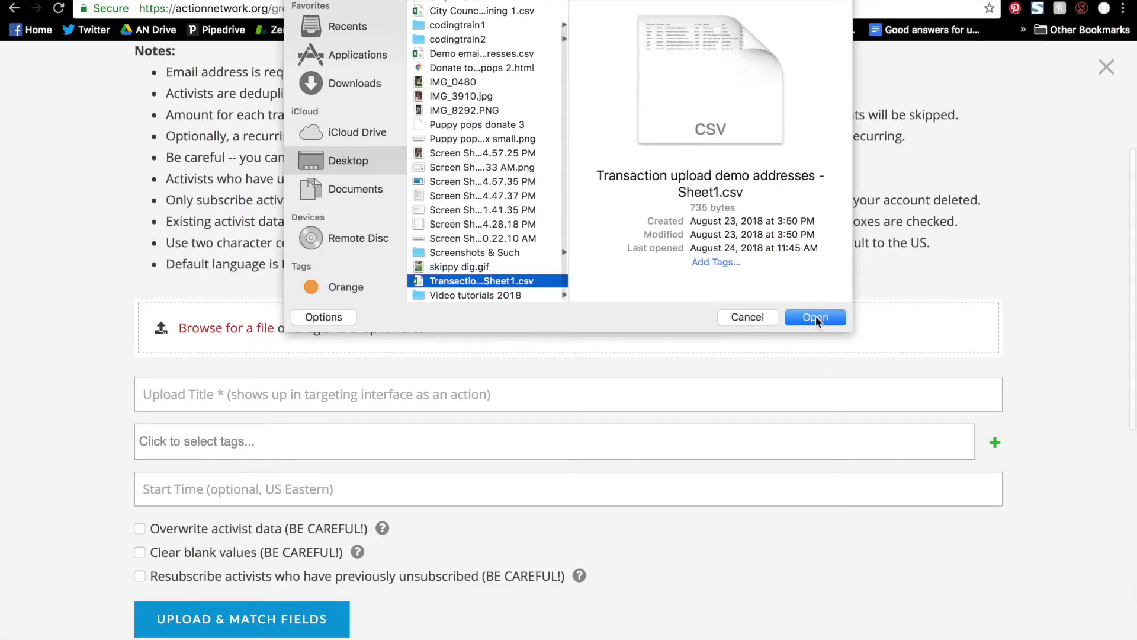
{"action": "left_click", "coordinate": [816, 316]}
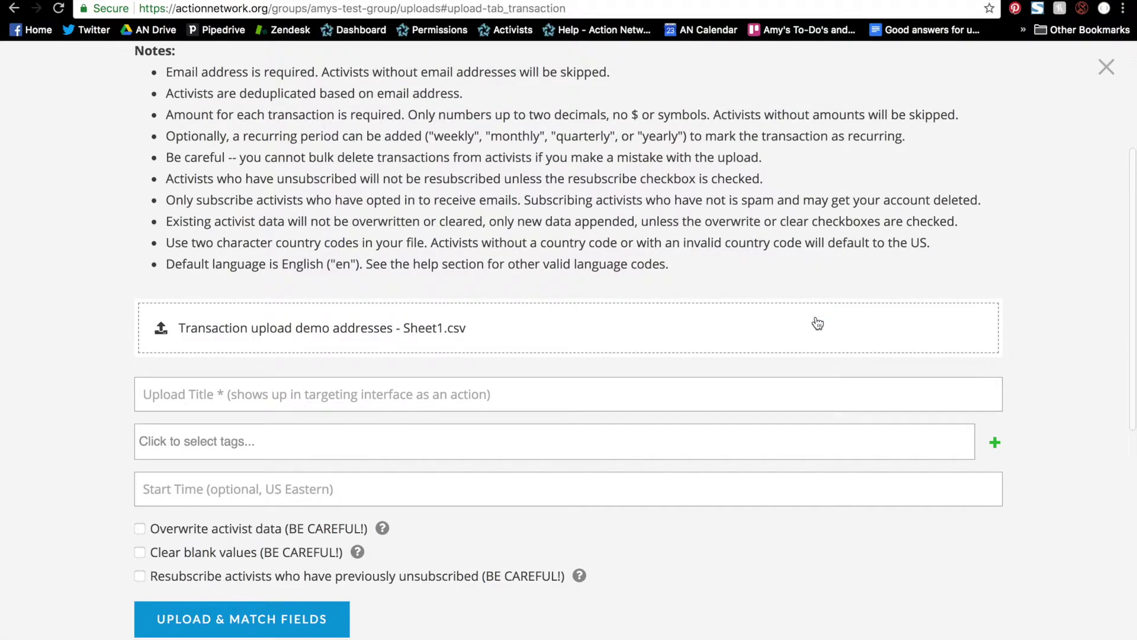
Title the upload 'Donors August 26 2018' and submit it for field matching.
{"action": "scroll", "coordinate": [800, 324], "scroll_direction": "down", "scroll_amount": 1}
{"action": "left_click", "coordinate": [727, 361]}
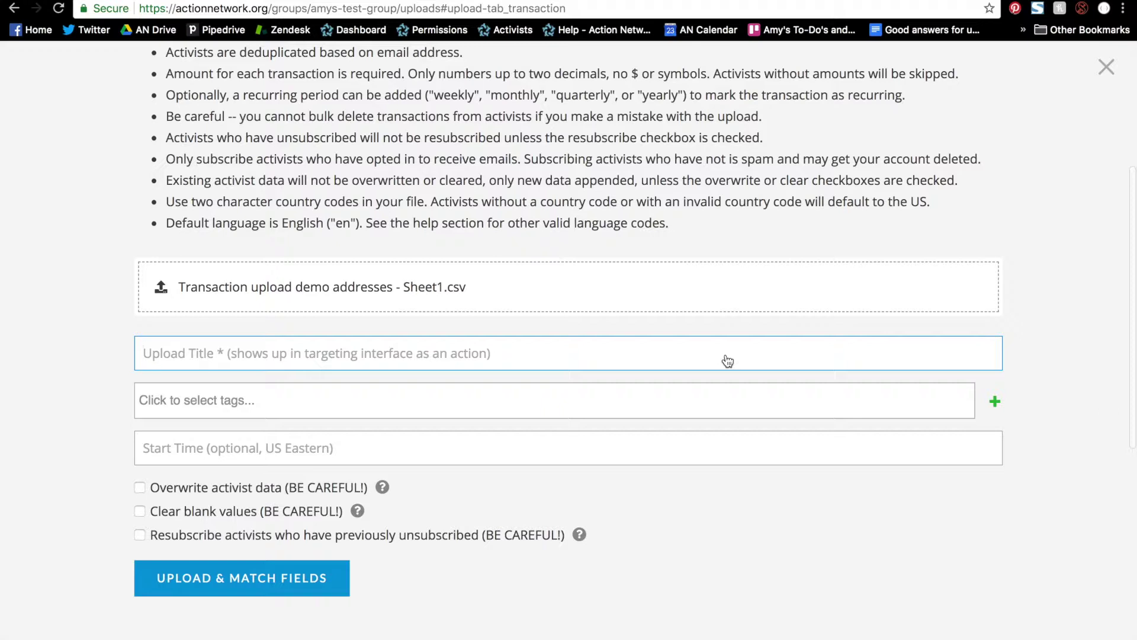
{"action": "type", "text": "Donors A"}
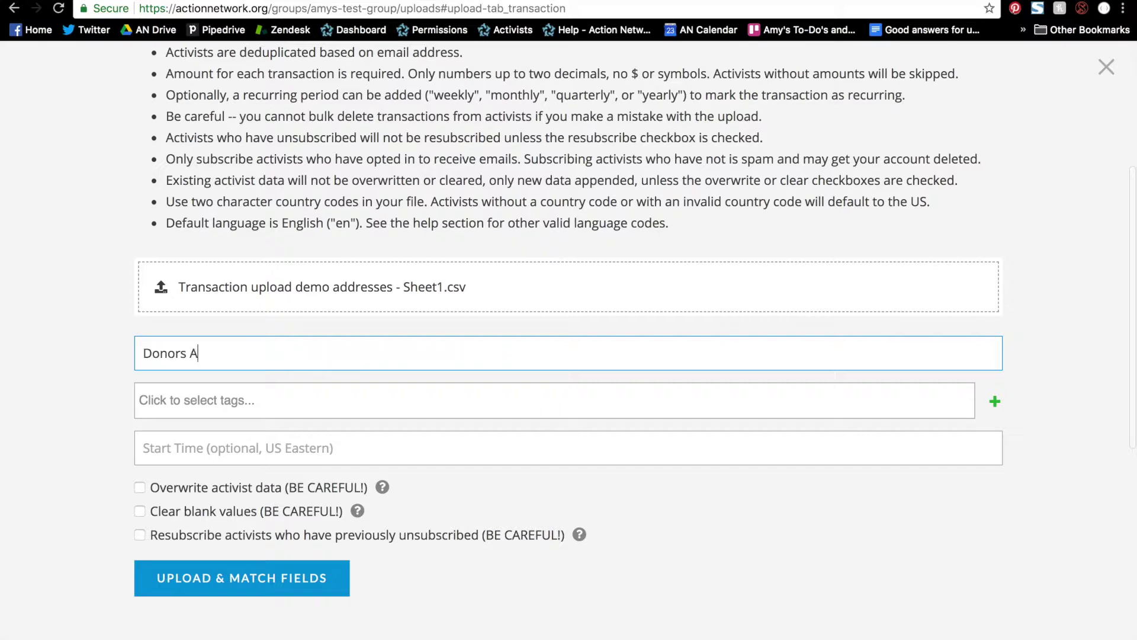
{"action": "type", "text": "ugust 26 2018"}
{"action": "left_click", "coordinate": [250, 587]}
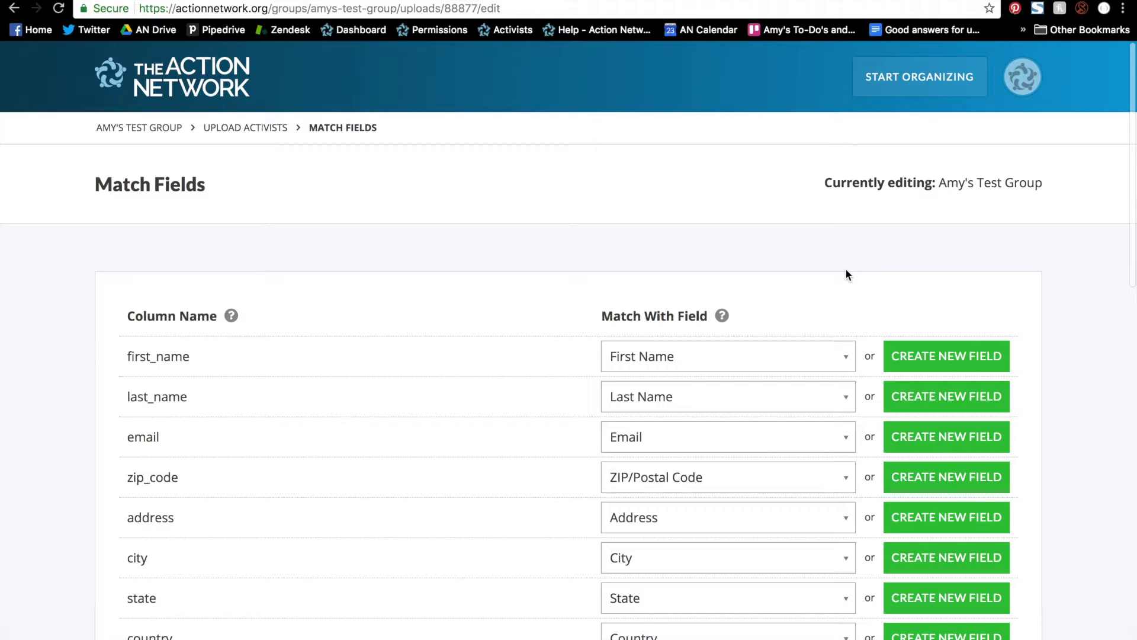
Review the Match Fields table, keep the default column matches, and finish the upload.
{"action": "scroll", "coordinate": [846, 271], "scroll_direction": "down", "scroll_amount": 2}
{"action": "scroll", "coordinate": [845, 267], "scroll_direction": "down", "scroll_amount": 2}
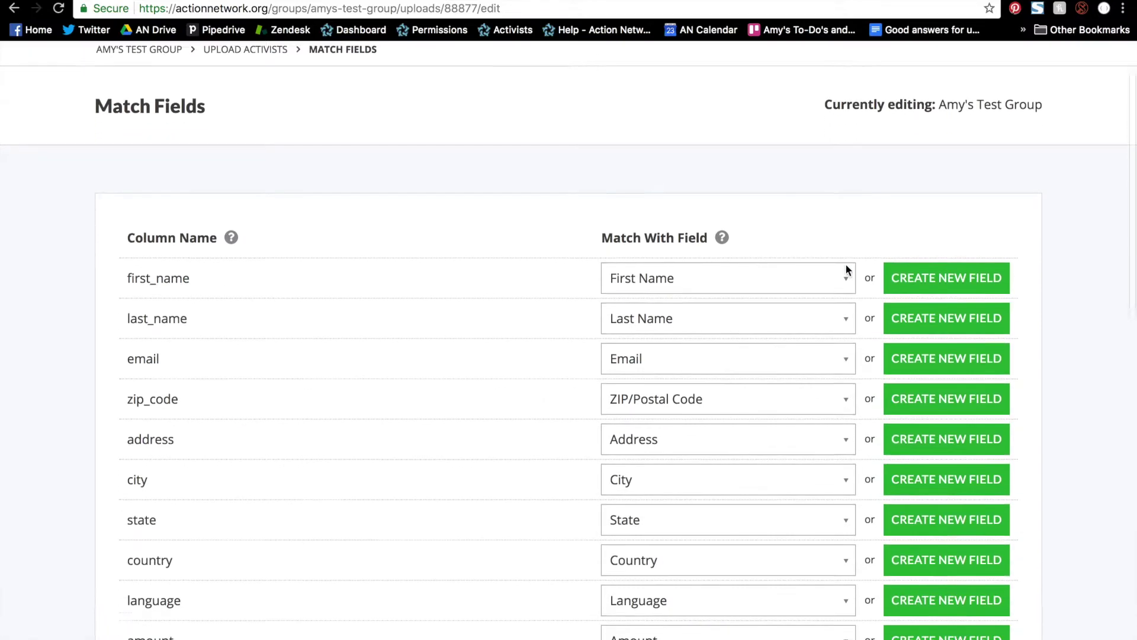
{"action": "scroll", "coordinate": [787, 535], "scroll_direction": "down", "scroll_amount": 4}
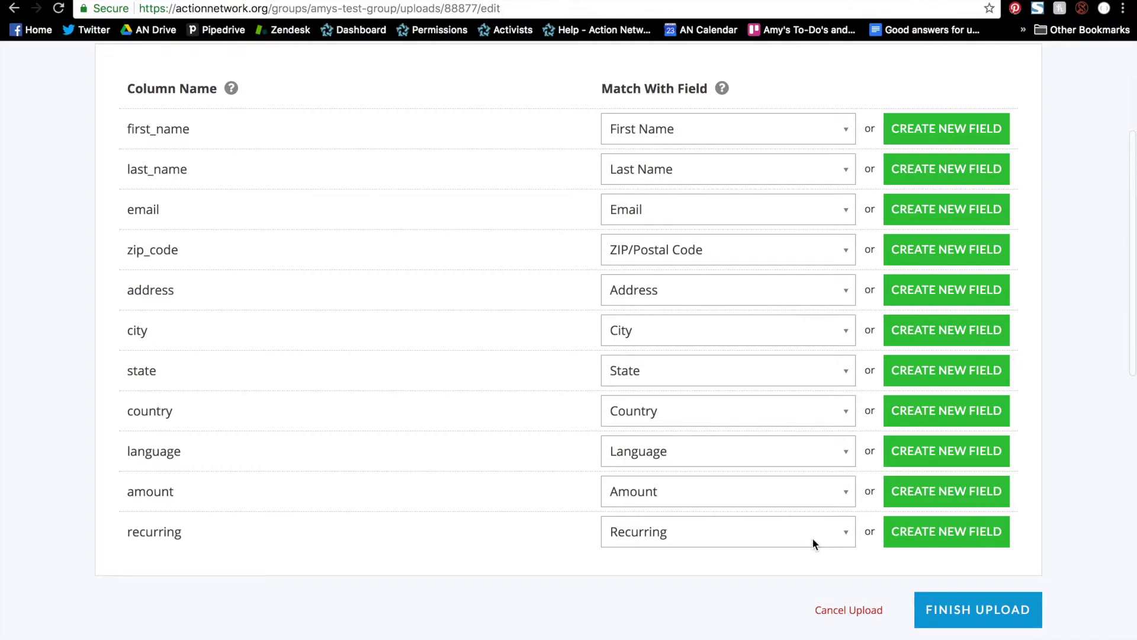
{"action": "left_click", "coordinate": [954, 610]}
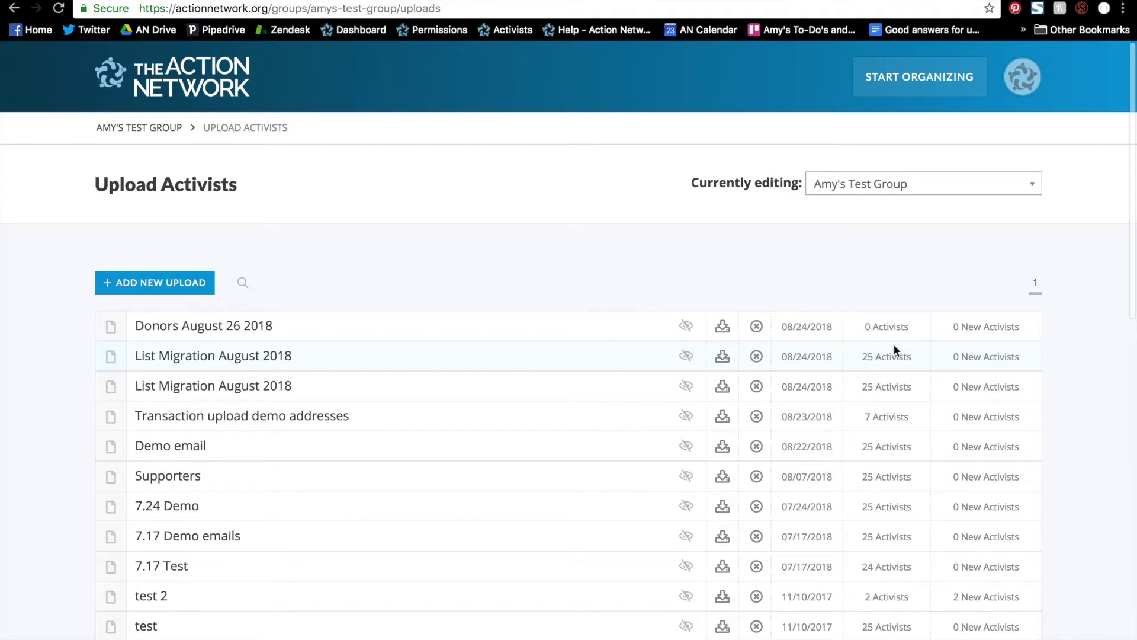
On the activist search page, select Amy's Test Group as the list.
{"action": "left_click", "coordinate": [877, 89]}
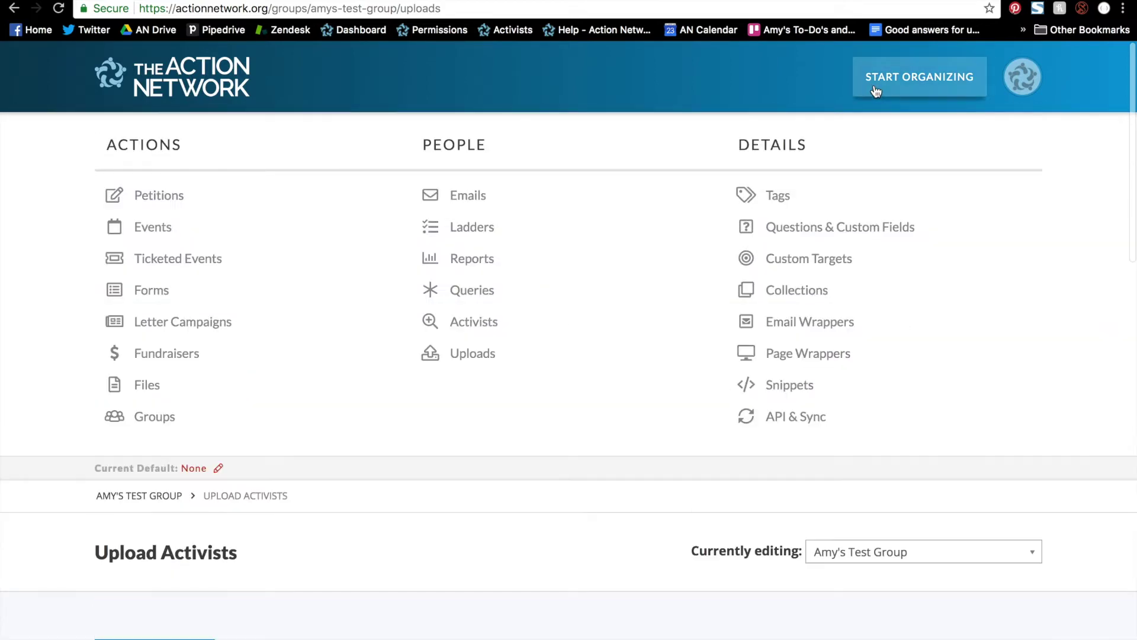
{"action": "left_click", "coordinate": [480, 321]}
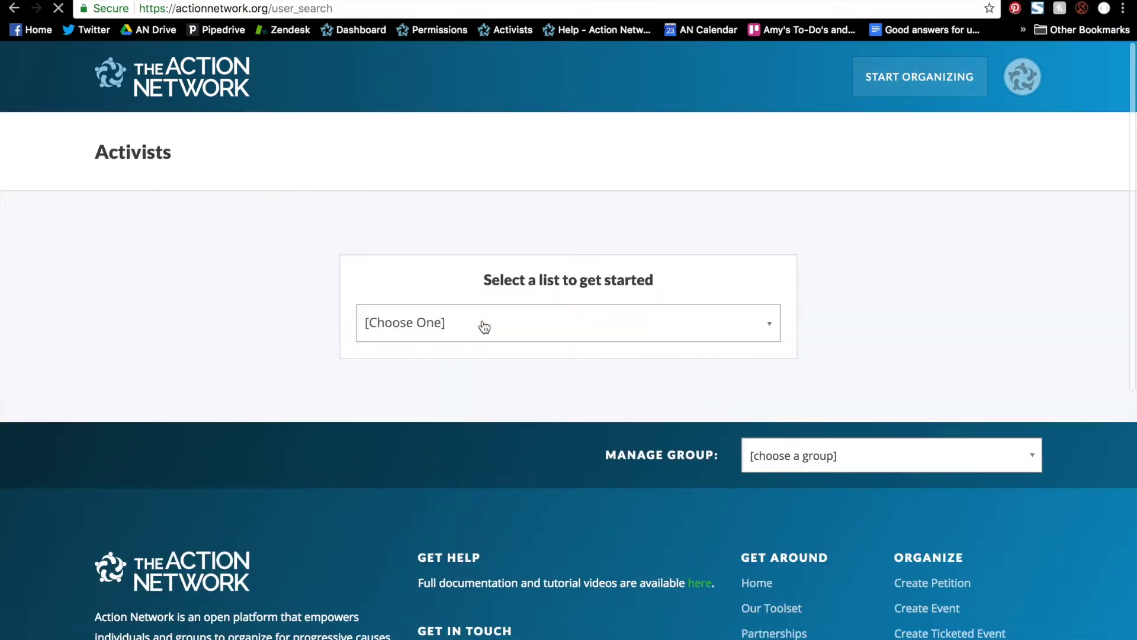
{"action": "left_click", "coordinate": [484, 326]}
{"action": "scroll", "coordinate": [479, 403], "scroll_direction": "down", "scroll_amount": 1}
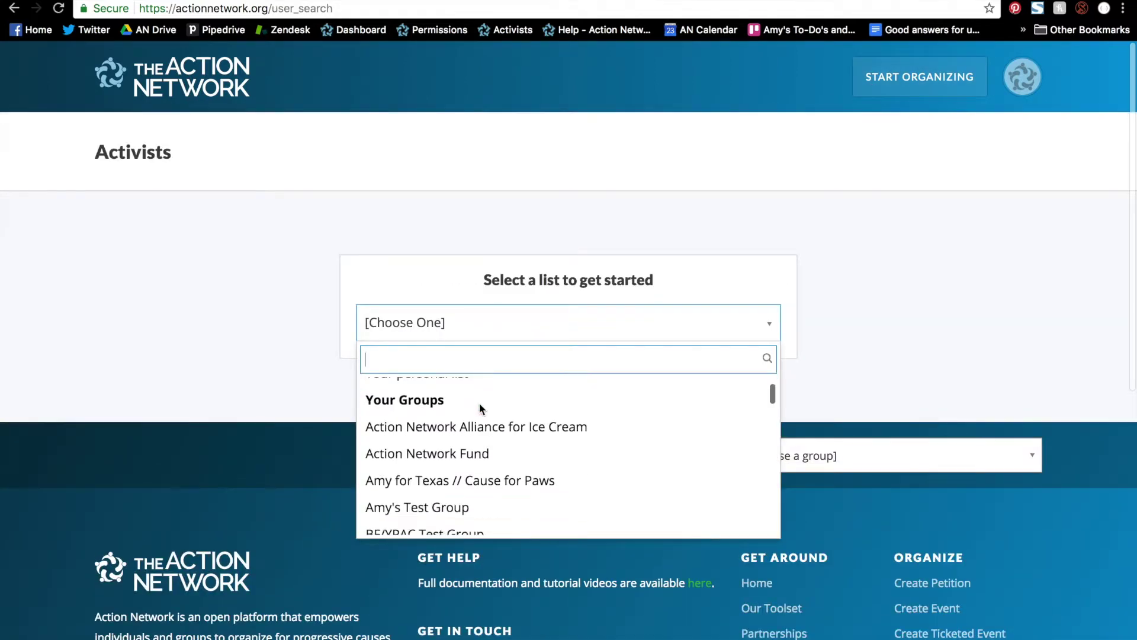
{"action": "left_click", "coordinate": [469, 505]}
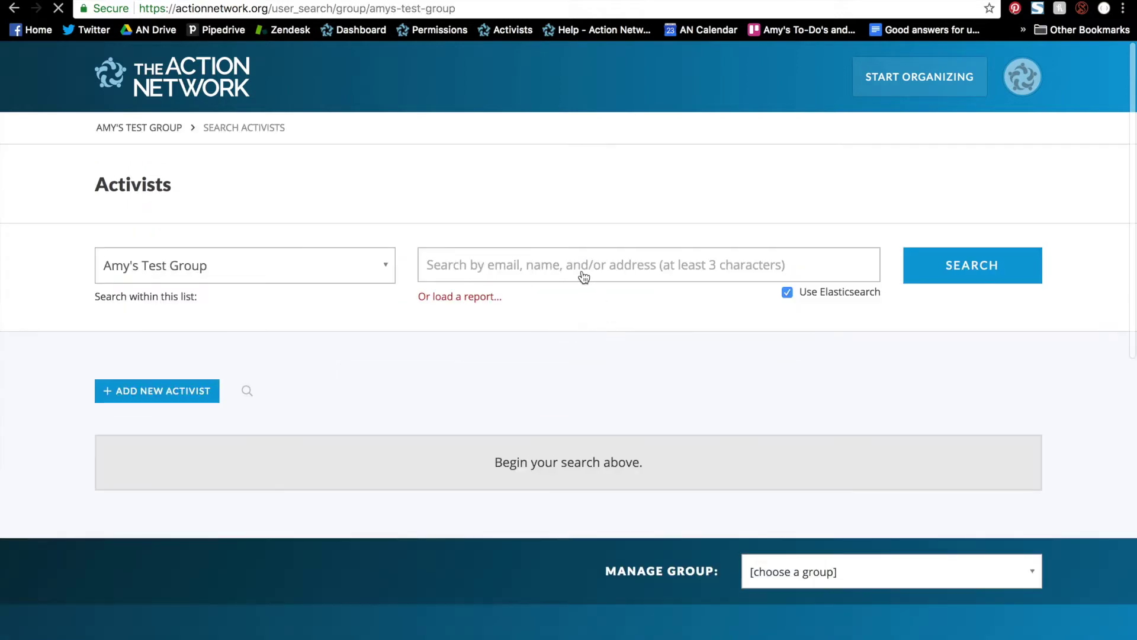
Search the group for the donor's email address, correcting the typo, and open their record.
{"action": "left_click", "coordinate": [583, 276]}
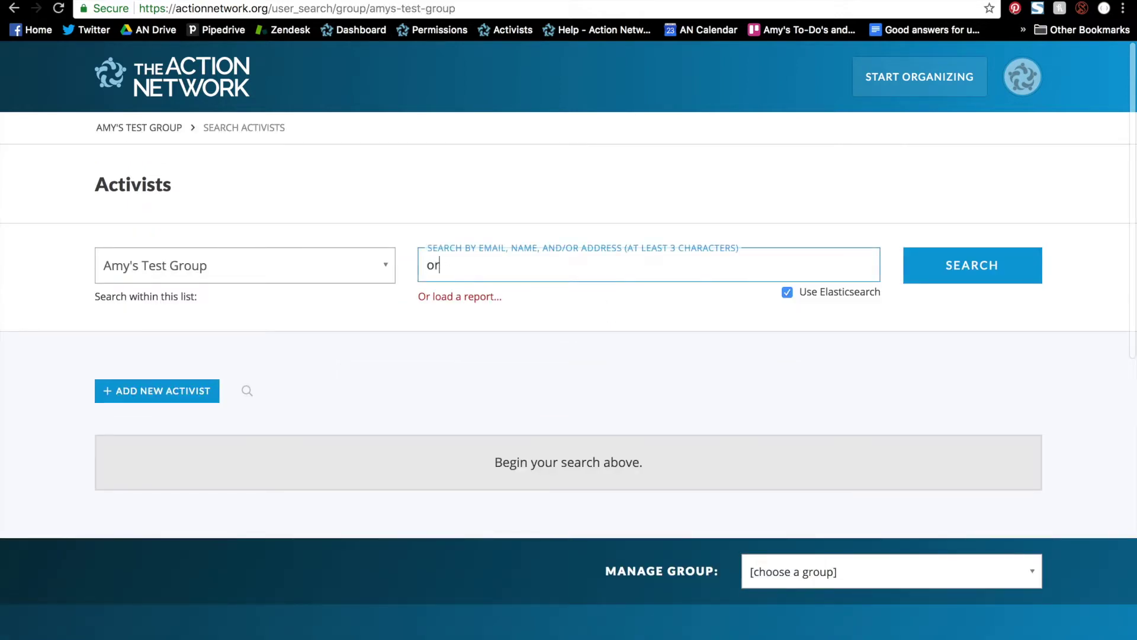
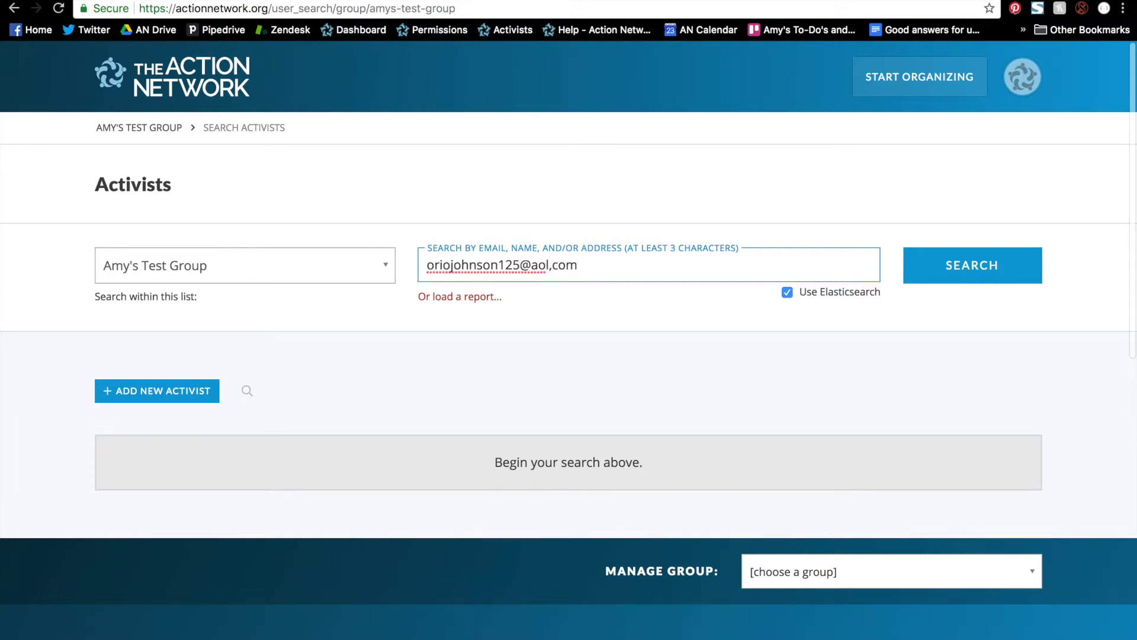
{"action": "left_click", "coordinate": [451, 264]}
{"action": "type", "text": "n"}
{"action": "key", "text": "End"}
{"action": "type", "text": ".com"}
{"action": "key", "text": "Return"}
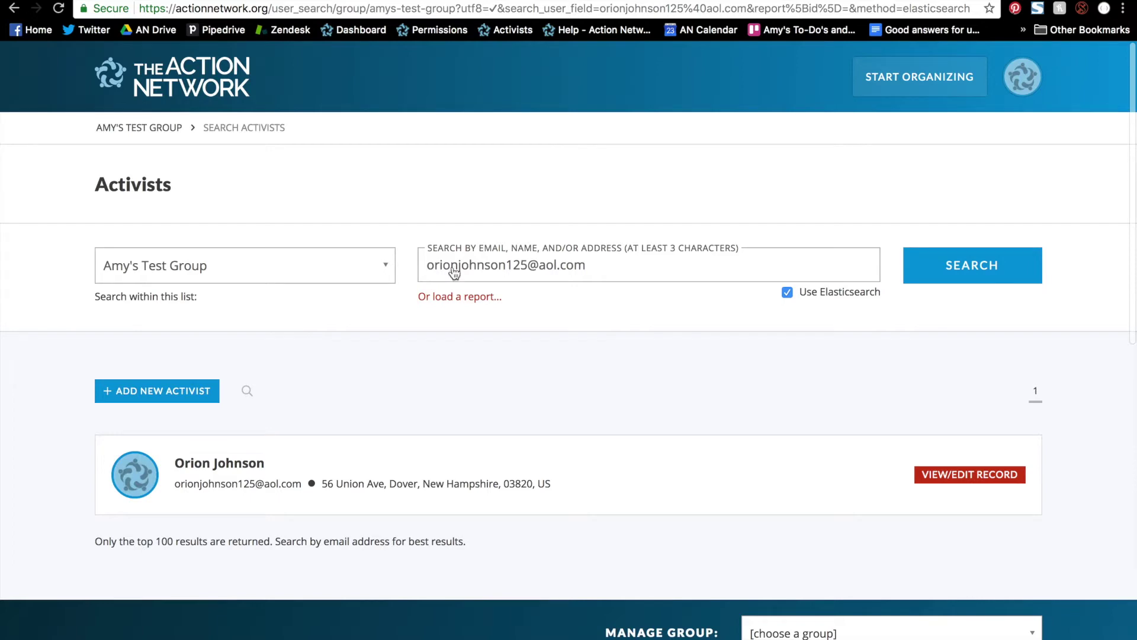
{"action": "left_click", "coordinate": [989, 474]}
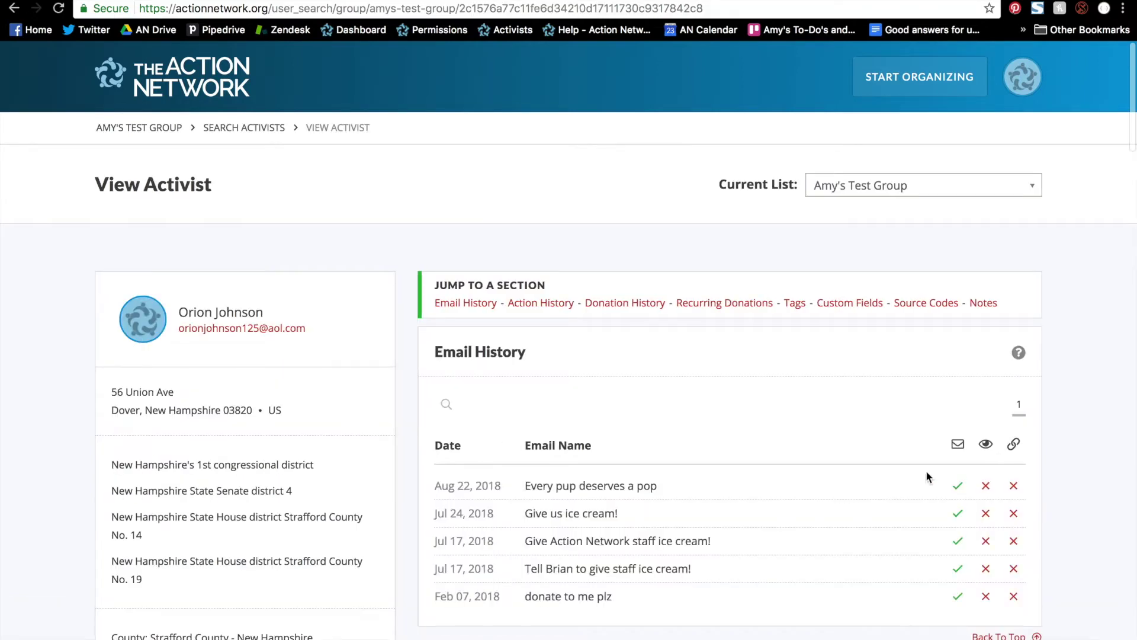
In Donation History, edit the $5.00 Donors August 26 2018 transaction.
{"action": "scroll", "coordinate": [894, 467], "scroll_direction": "down", "scroll_amount": 15}
{"action": "scroll", "coordinate": [894, 473], "scroll_direction": "down", "scroll_amount": 3}
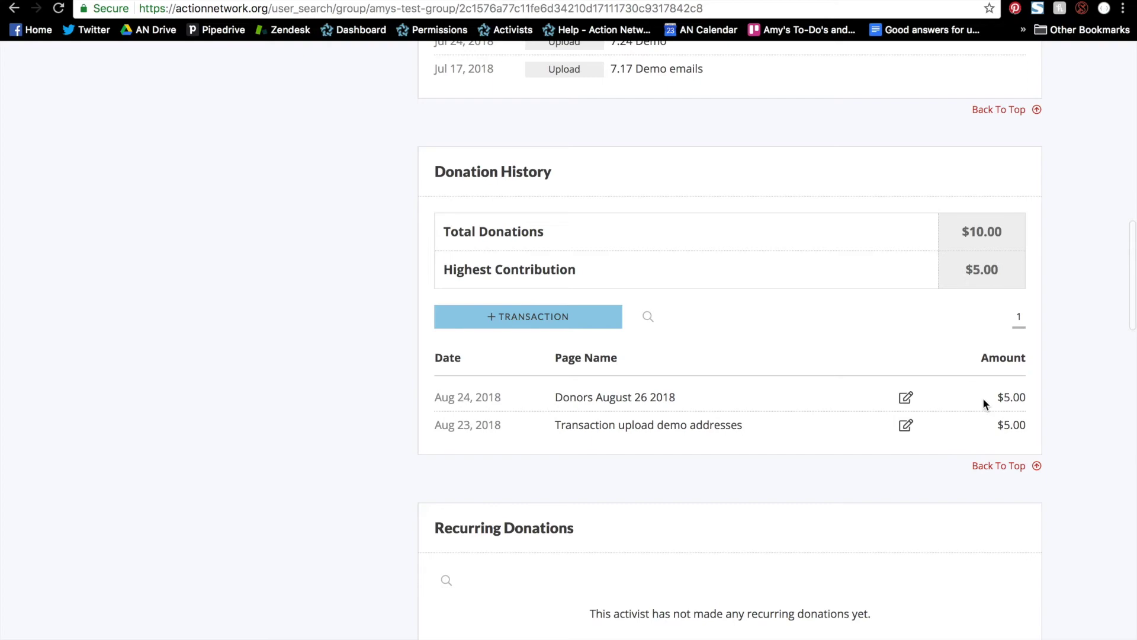
{"action": "left_click", "coordinate": [906, 397]}
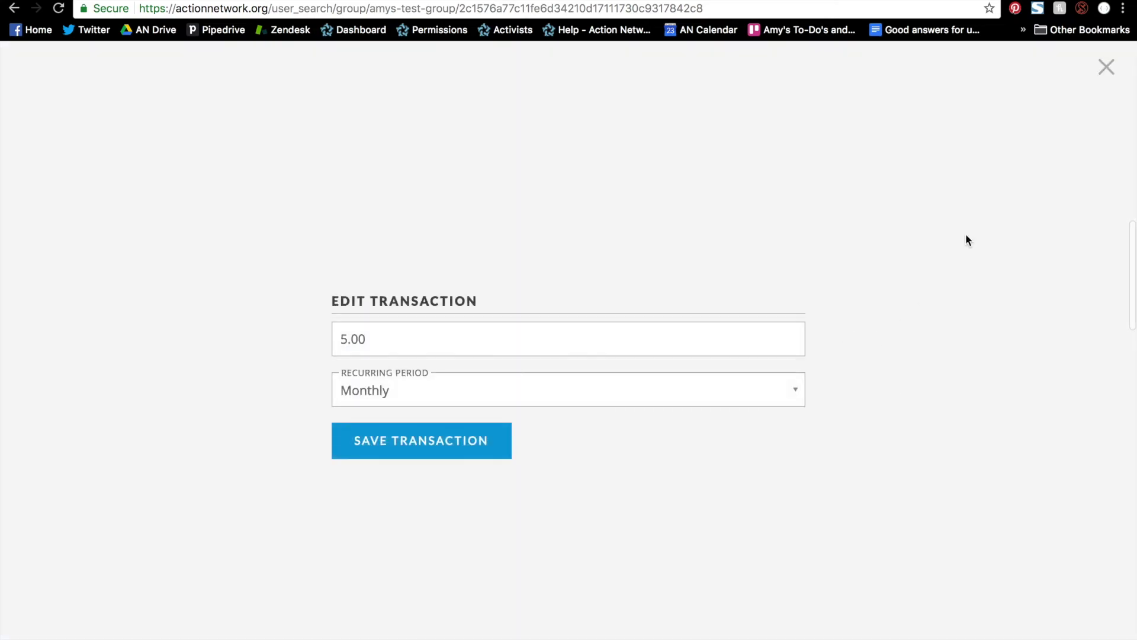
Close the Edit Transaction dialog without saving any changes.
{"action": "left_click", "coordinate": [1107, 68]}
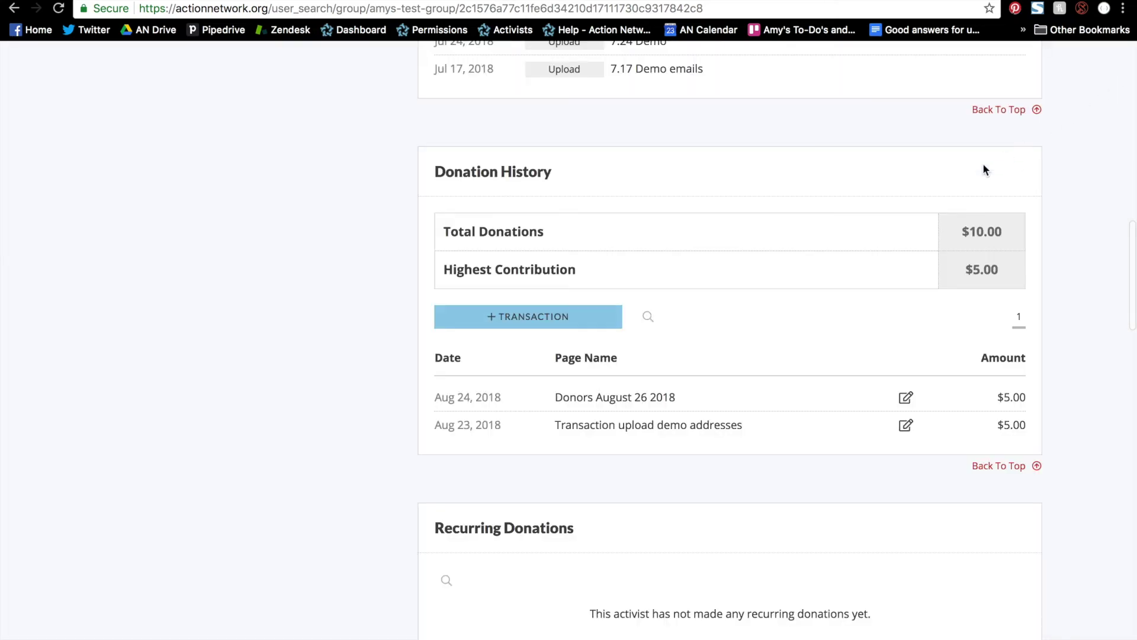